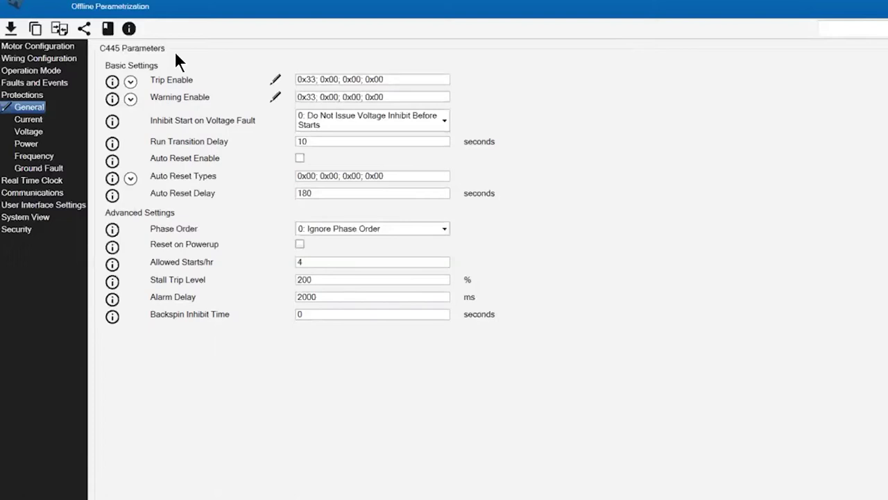
Step: Enable Under Voltage in the Trip Enable conditions so Trip Enable reads 0x33
{"action": "left_click", "coordinate": [129, 81]}
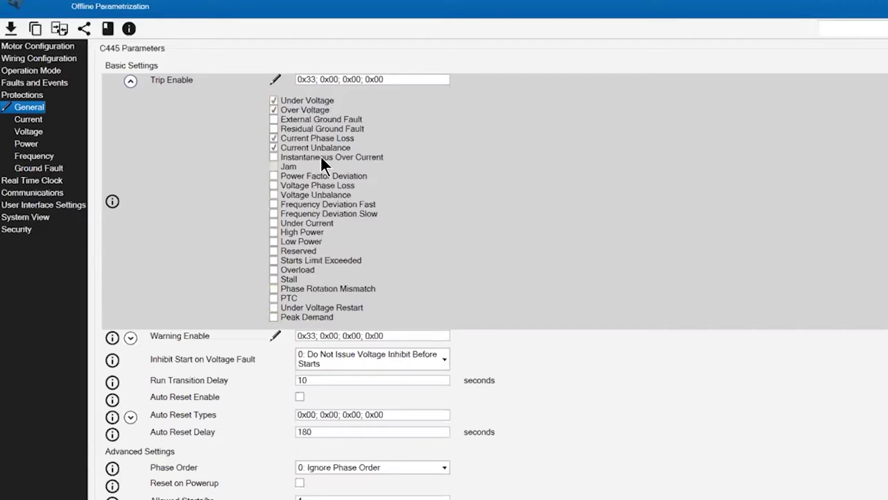
{"action": "left_click", "coordinate": [273, 99]}
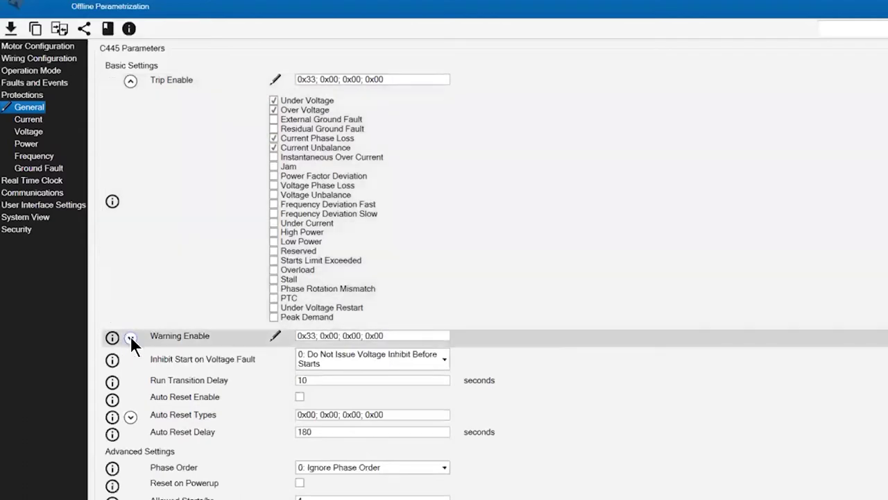
Step: Expand the Warning Enable checkbox list and scroll through it to compare with Trip Enable
{"action": "left_click", "coordinate": [130, 337]}
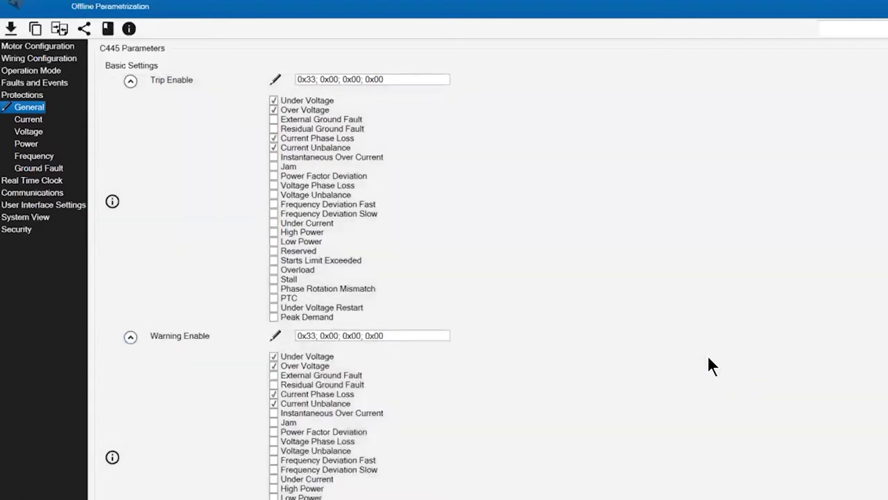
{"action": "scroll", "coordinate": [707, 354], "scroll_direction": "down", "scroll_amount": 1}
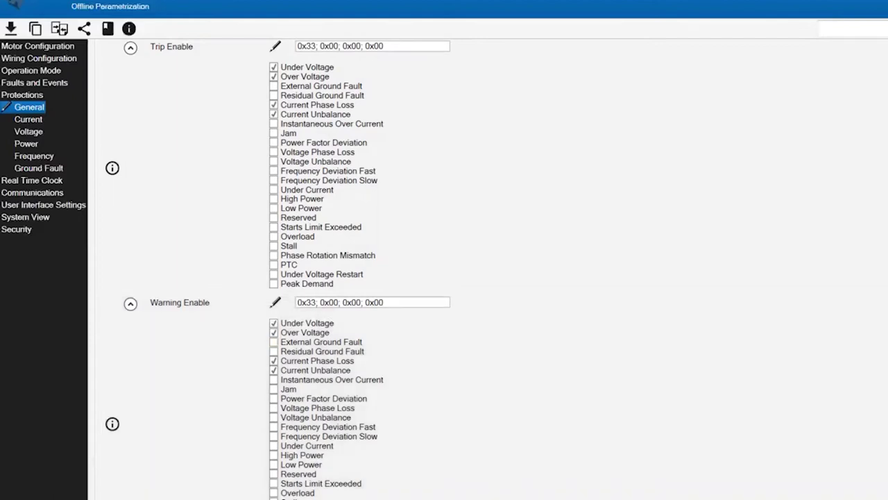
{"action": "scroll", "coordinate": [511, 351], "scroll_direction": "down", "scroll_amount": 2}
{"action": "scroll", "coordinate": [512, 351], "scroll_direction": "down", "scroll_amount": 2}
{"action": "scroll", "coordinate": [511, 351], "scroll_direction": "up", "scroll_amount": 5}
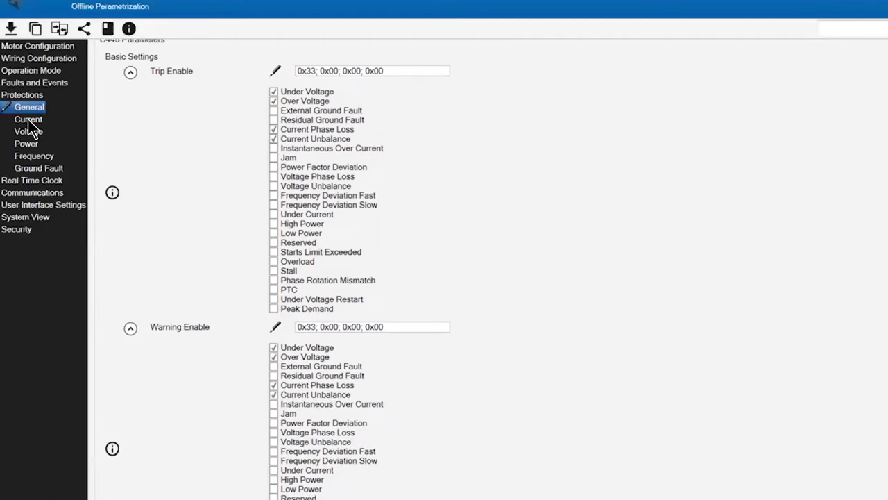
Step: Open the Current protections page and select the Current Unbalance Trip Level value
{"action": "left_click", "coordinate": [28, 119]}
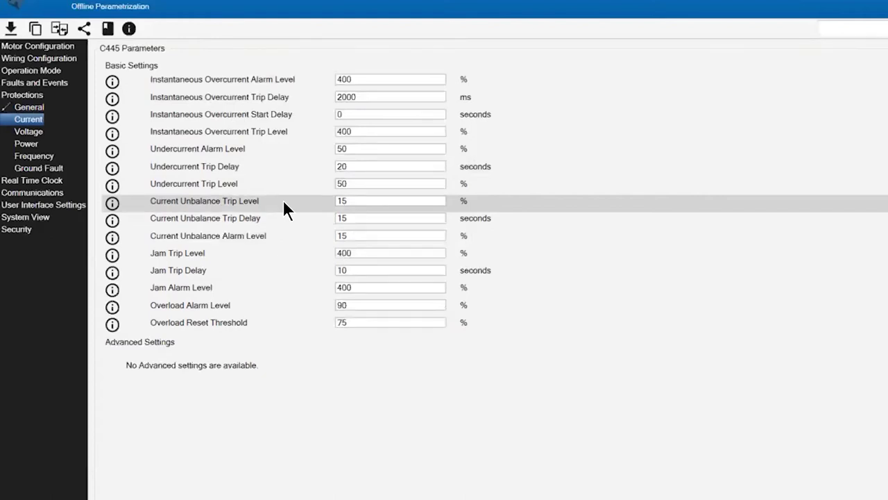
{"action": "mouse_move", "coordinate": [367, 200]}
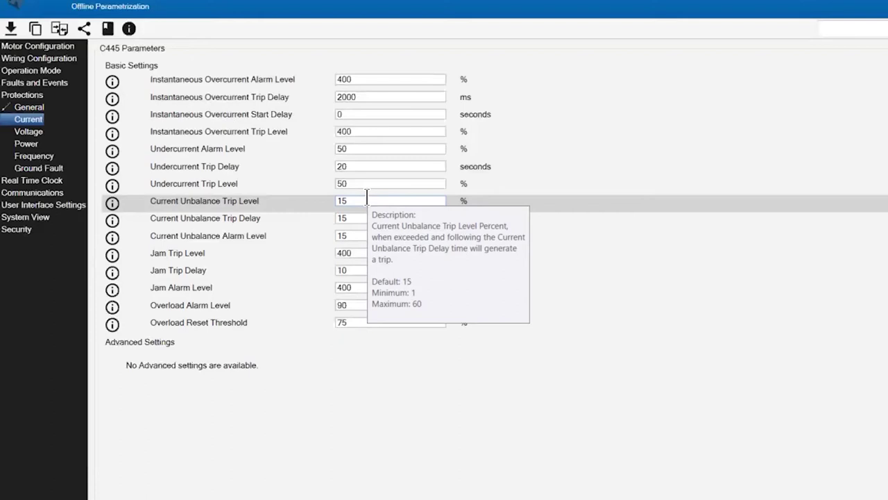
{"action": "double_click", "coordinate": [367, 199]}
Step: Set Current Unbalance Trip Level to 8%, Trip Delay to 10 s, and Alarm Level to 6%
{"action": "type", "text": "8"}
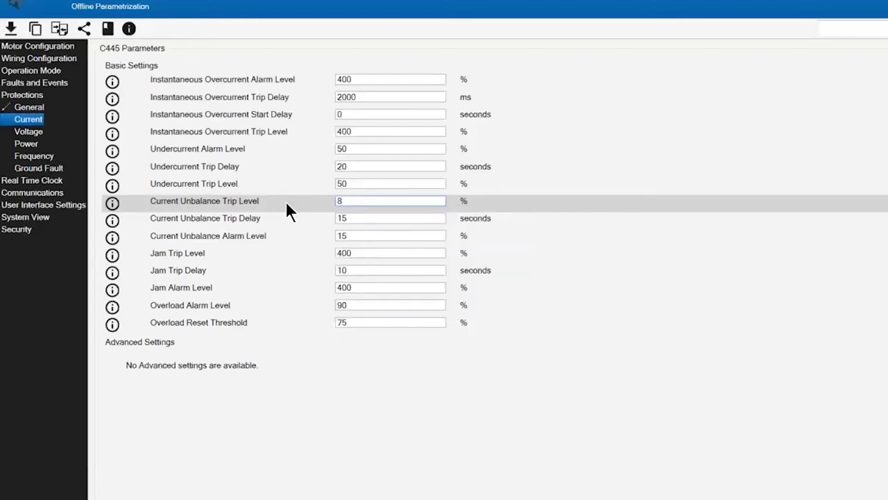
{"action": "key", "text": "Tab"}
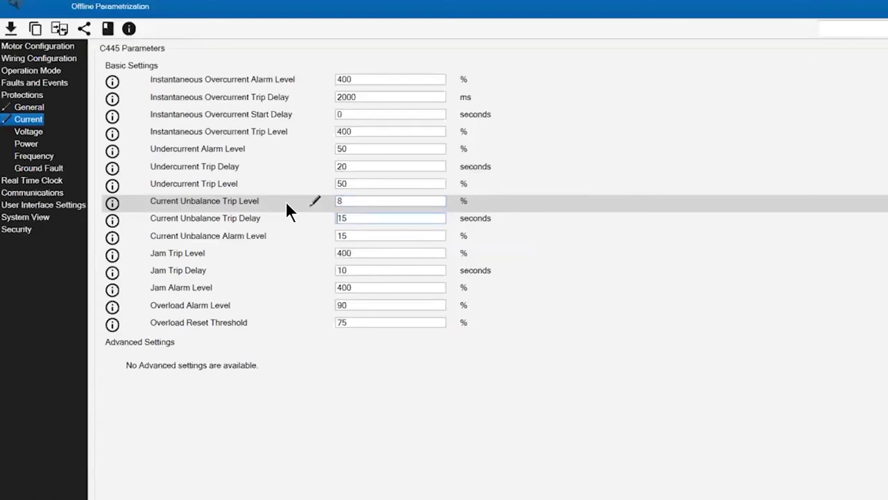
{"action": "key", "text": "Delete"}
{"action": "key", "text": "Delete"}
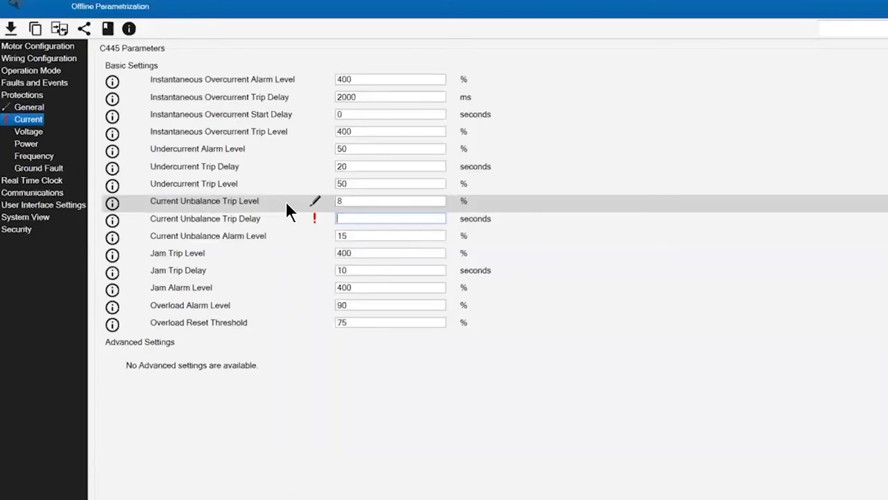
{"action": "type", "text": "10"}
{"action": "key", "text": "Tab"}
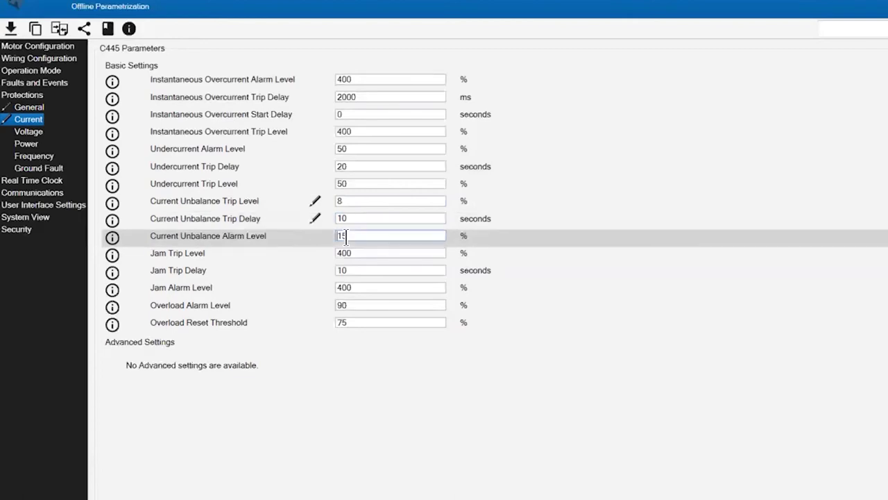
{"action": "mouse_move", "coordinate": [356, 238]}
{"action": "key", "text": "BackSpace"}
{"action": "key", "text": "BackSpace"}
{"action": "type", "text": "6"}
{"action": "left_click", "coordinate": [32, 135]}
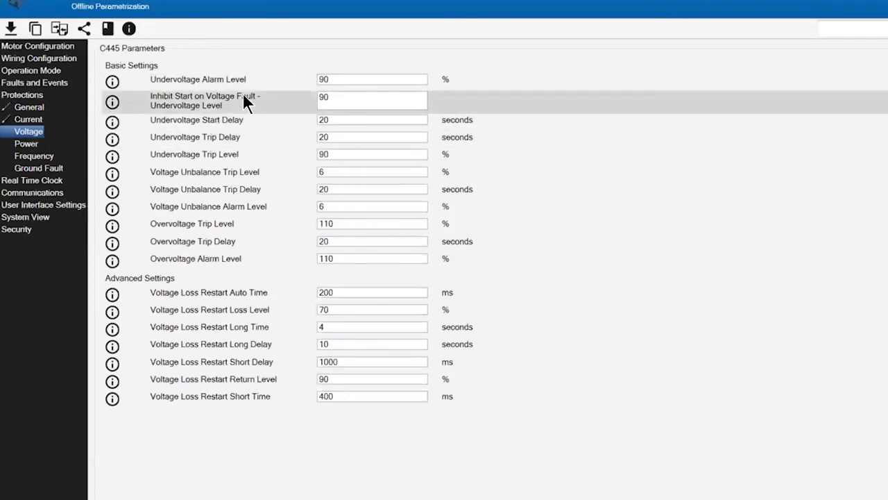
Step: Change Undervoltage Alarm Level to 95% and Undervoltage Trip Level from 90% to 93%
{"action": "mouse_move", "coordinate": [340, 79]}
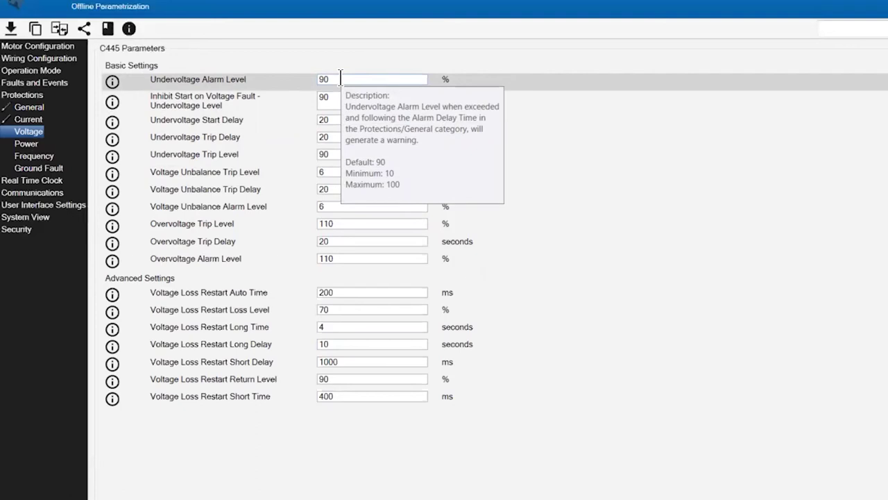
{"action": "double_click", "coordinate": [341, 79]}
{"action": "type", "text": "95"}
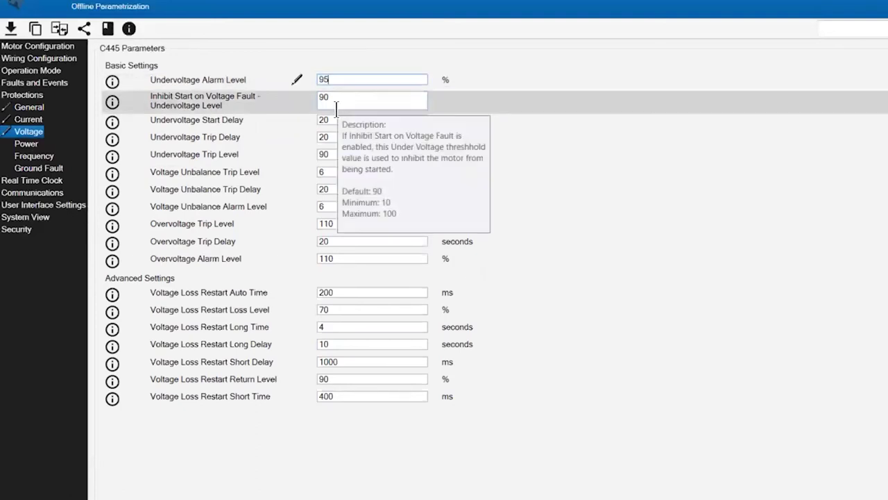
{"action": "mouse_move", "coordinate": [332, 133]}
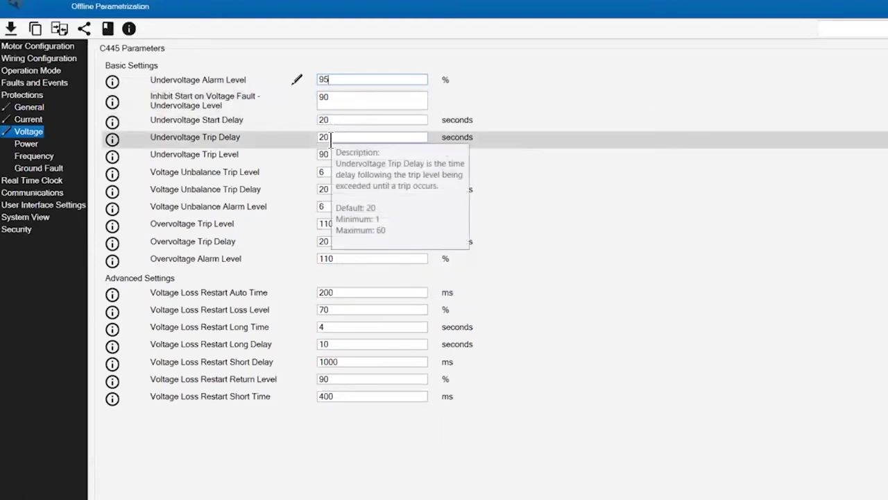
{"action": "left_click_drag", "start_coordinate": [330, 155], "coordinate": [301, 159]}
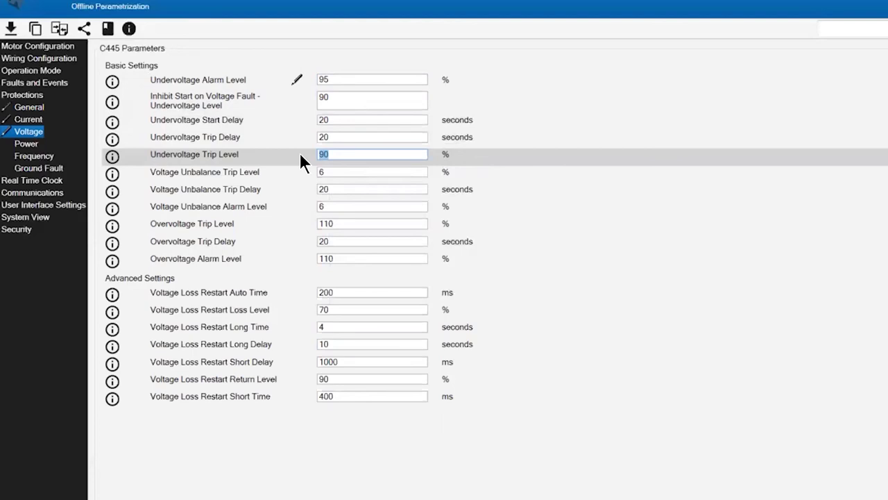
{"action": "type", "text": "93"}
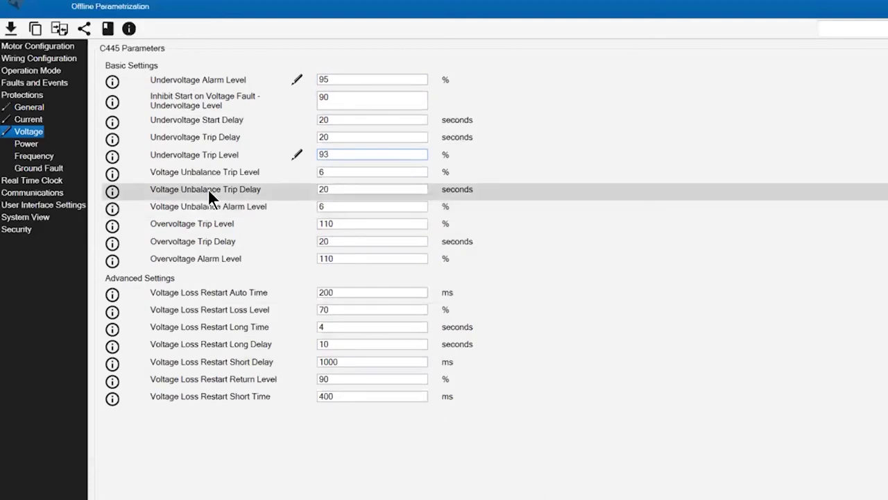
{"action": "mouse_move", "coordinate": [331, 189]}
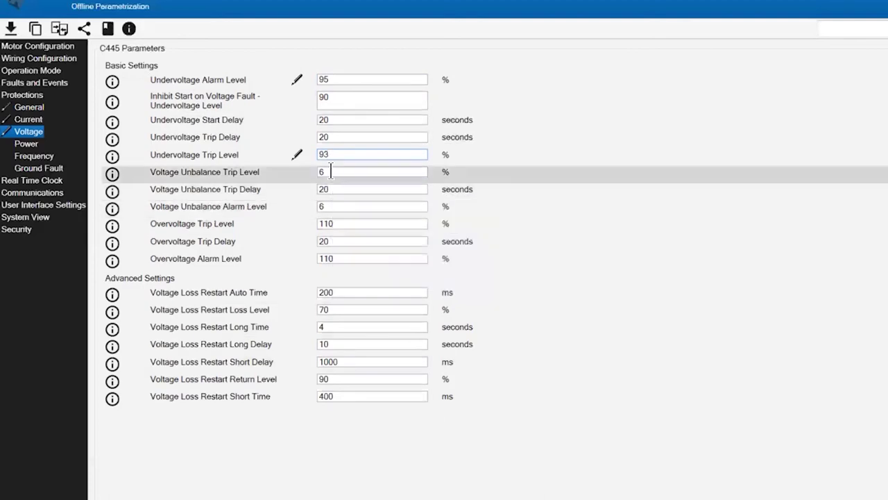
Step: Set Voltage Unbalance Trip Level to 1%
{"action": "mouse_move", "coordinate": [330, 172]}
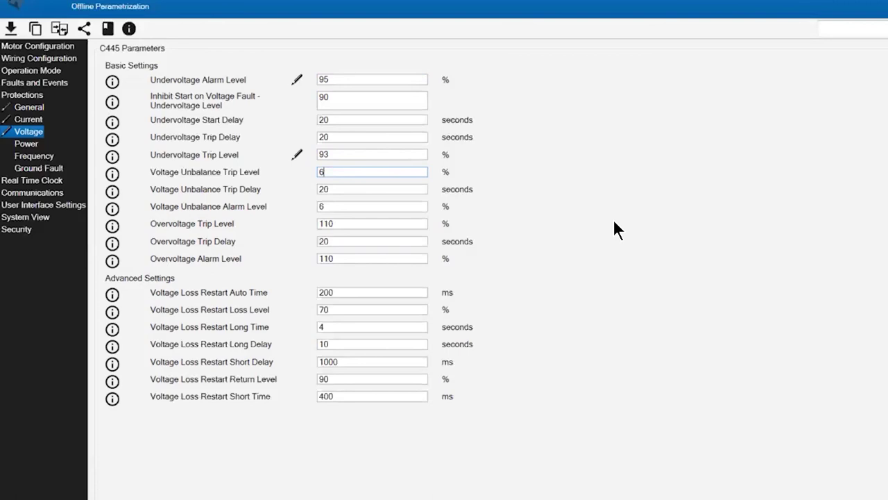
{"action": "key", "text": "BackSpace"}
{"action": "type", "text": "1"}
{"action": "left_click", "coordinate": [345, 188]}
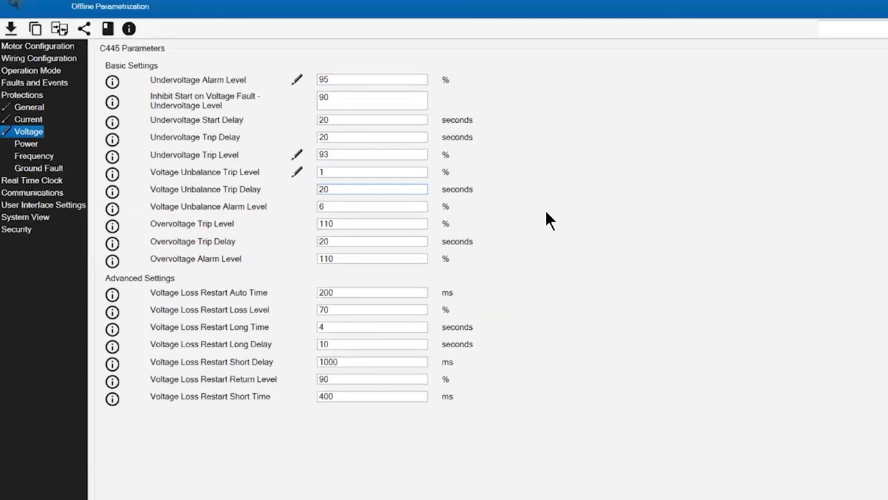
Step: Set Voltage Unbalance Alarm Level to 5, which shows .5% and is flagged invalid
{"action": "left_click", "coordinate": [331, 207]}
{"action": "key", "text": "BackSpace"}
{"action": "type", "text": "5"}
{"action": "key", "text": "Tab"}
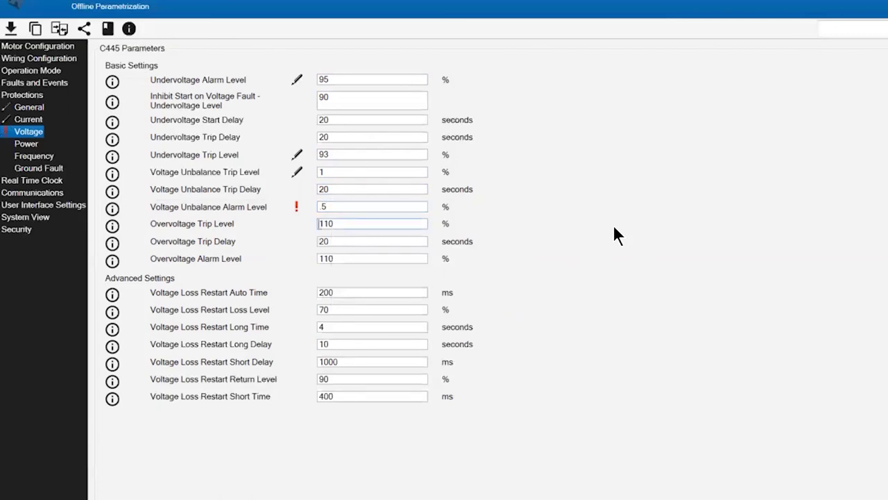
{"action": "key", "text": "Tab"}
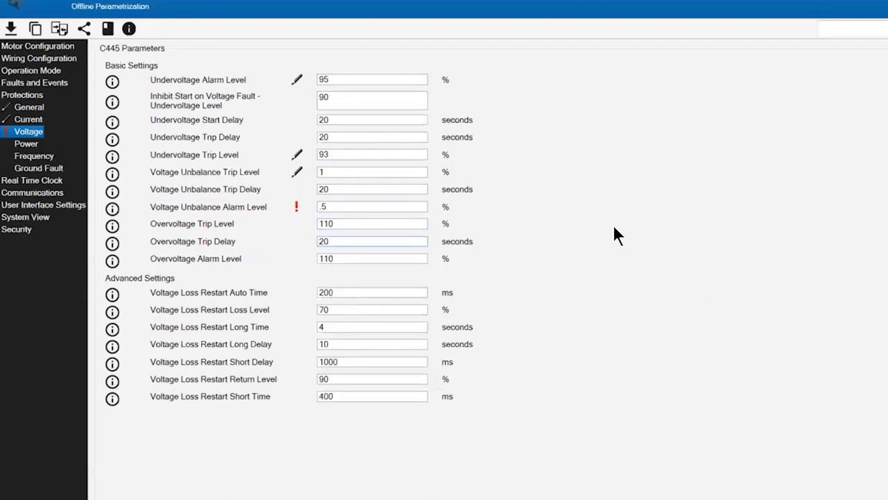